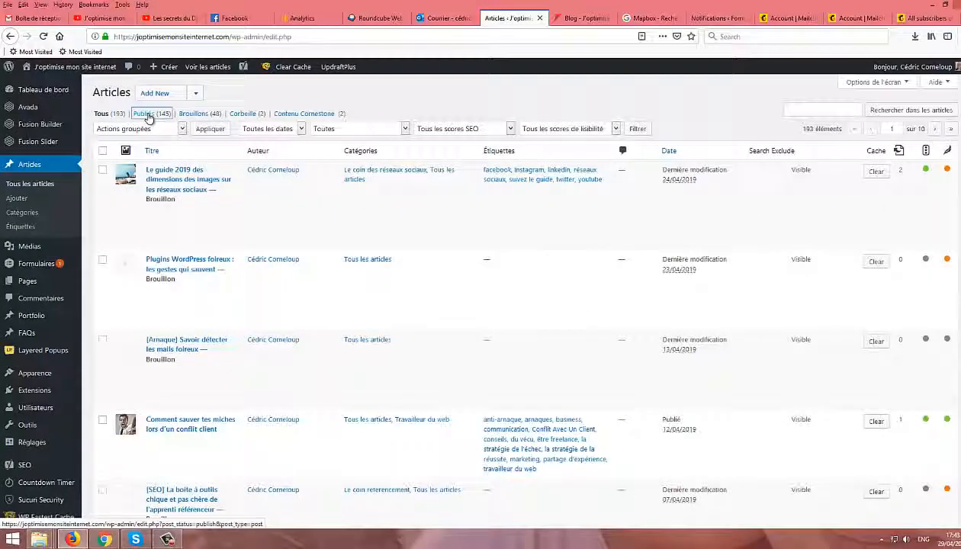
Filter the articles to the published ones and open "Histoire personnelle et pathétique : mon pire client, 1ère partie" from page 7.
{"action": "left_click", "coordinate": [149, 117]}
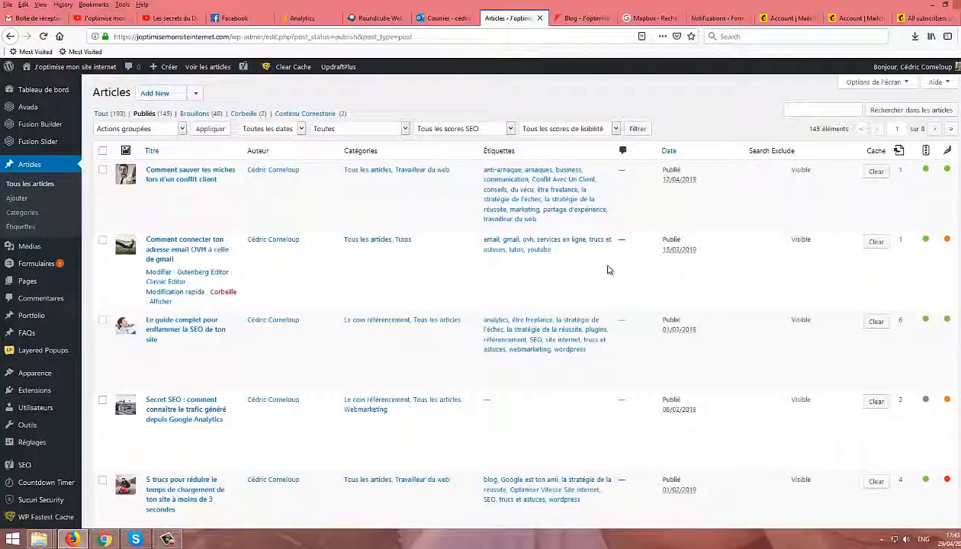
{"action": "left_click", "coordinate": [948, 129]}
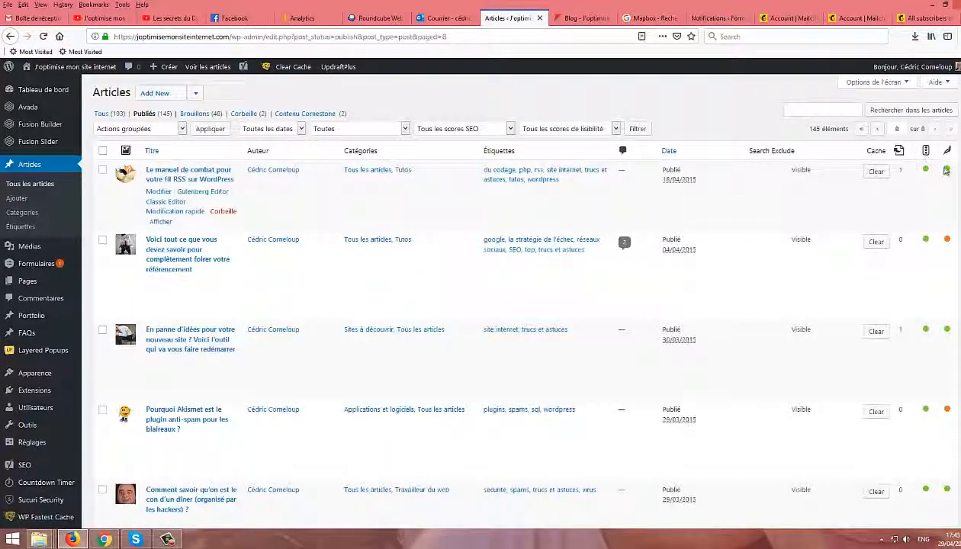
{"action": "scroll", "coordinate": [911, 168], "scroll_direction": "down", "scroll_amount": 3}
{"action": "scroll", "coordinate": [864, 214], "scroll_direction": "up", "scroll_amount": 3}
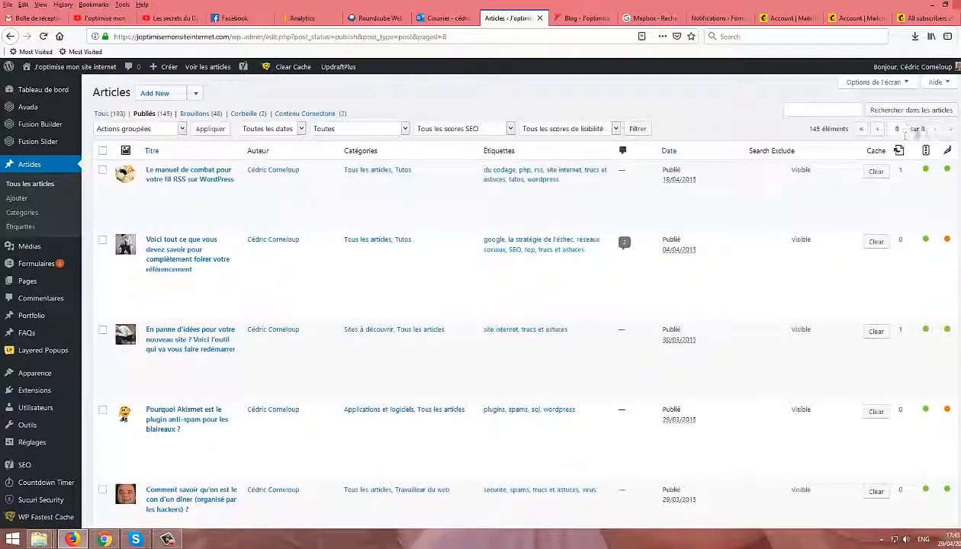
{"action": "left_click", "coordinate": [878, 129]}
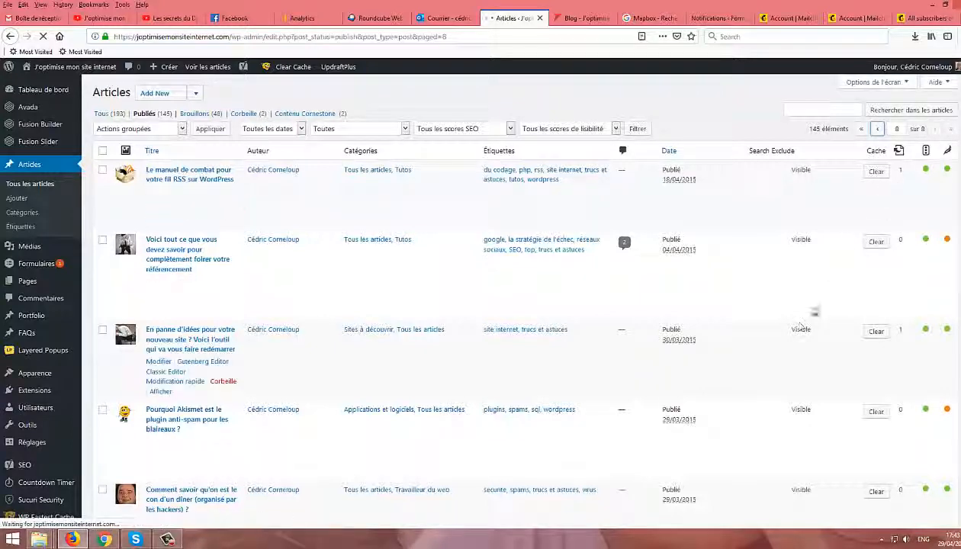
{"action": "scroll", "coordinate": [904, 293], "scroll_direction": "down", "scroll_amount": 2}
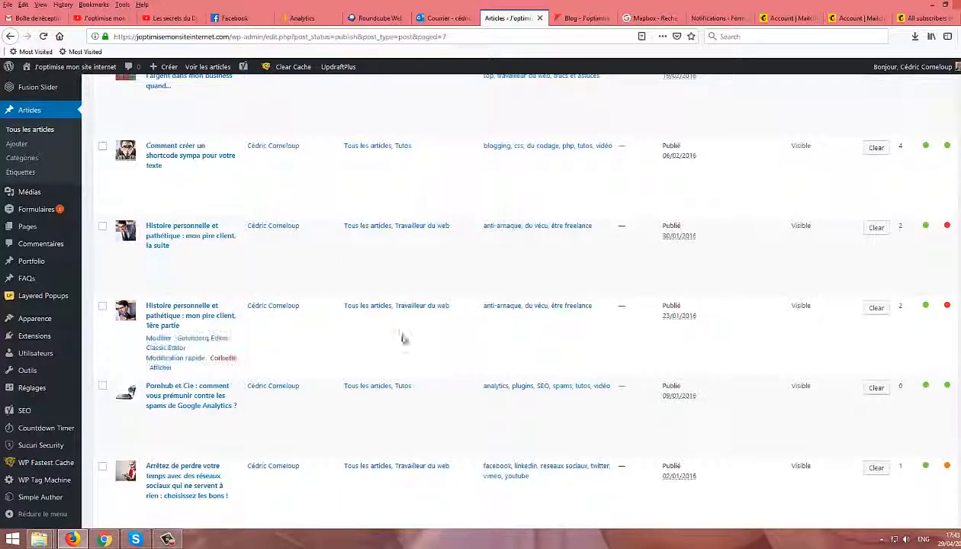
{"action": "scroll", "coordinate": [382, 343], "scroll_direction": "down", "scroll_amount": 3}
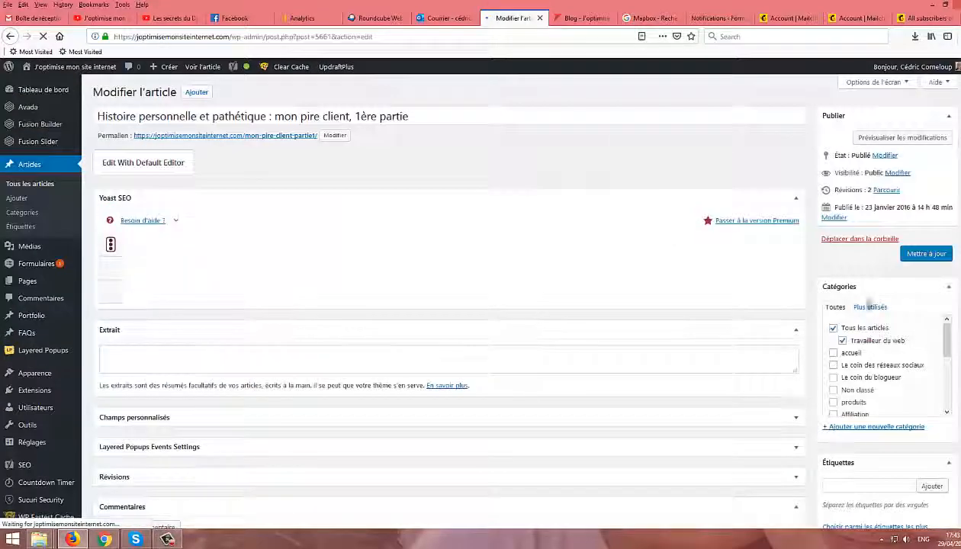
Expand the readability analysis (Analyse de la lisibilité) in the article's Yoast SEO section.
{"action": "scroll", "coordinate": [894, 263], "scroll_direction": "down", "scroll_amount": 2}
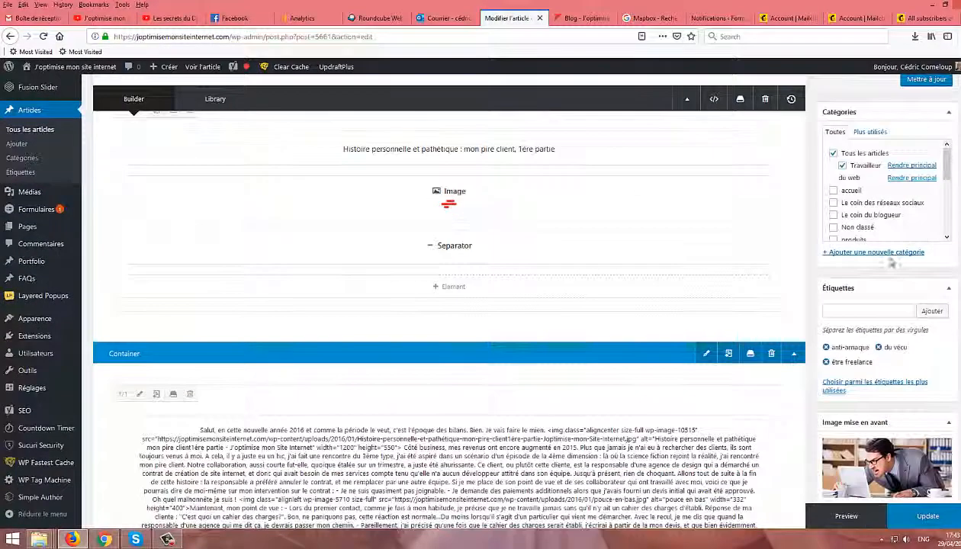
{"action": "scroll", "coordinate": [894, 263], "scroll_direction": "down", "scroll_amount": 8}
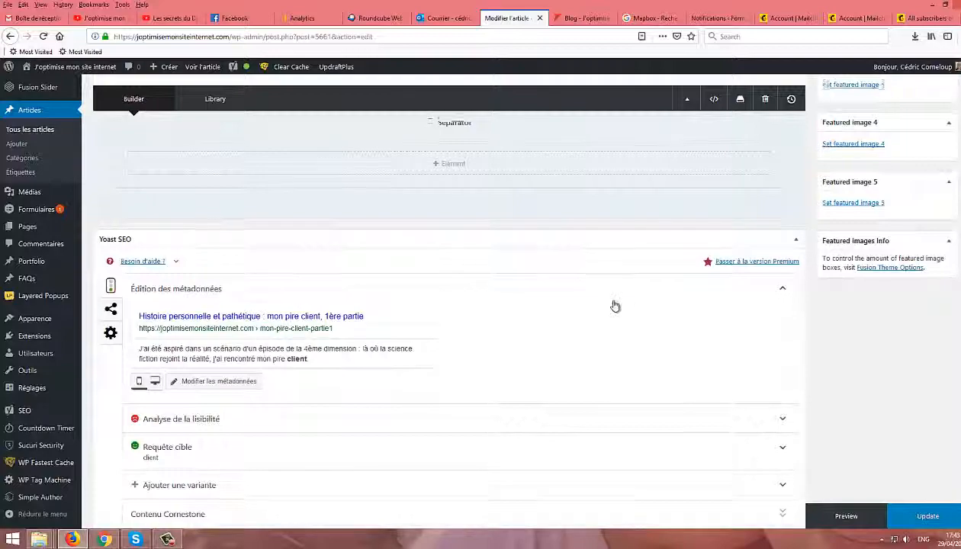
{"action": "scroll", "coordinate": [710, 300], "scroll_direction": "down", "scroll_amount": 4}
{"action": "scroll", "coordinate": [710, 302], "scroll_direction": "up", "scroll_amount": 3}
{"action": "scroll", "coordinate": [709, 299], "scroll_direction": "down", "scroll_amount": 1}
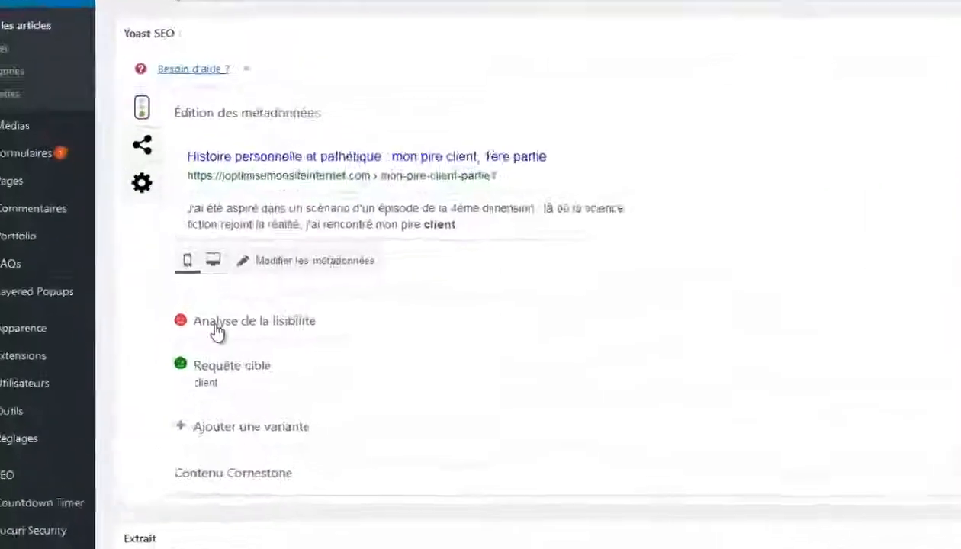
{"action": "left_click", "coordinate": [160, 319]}
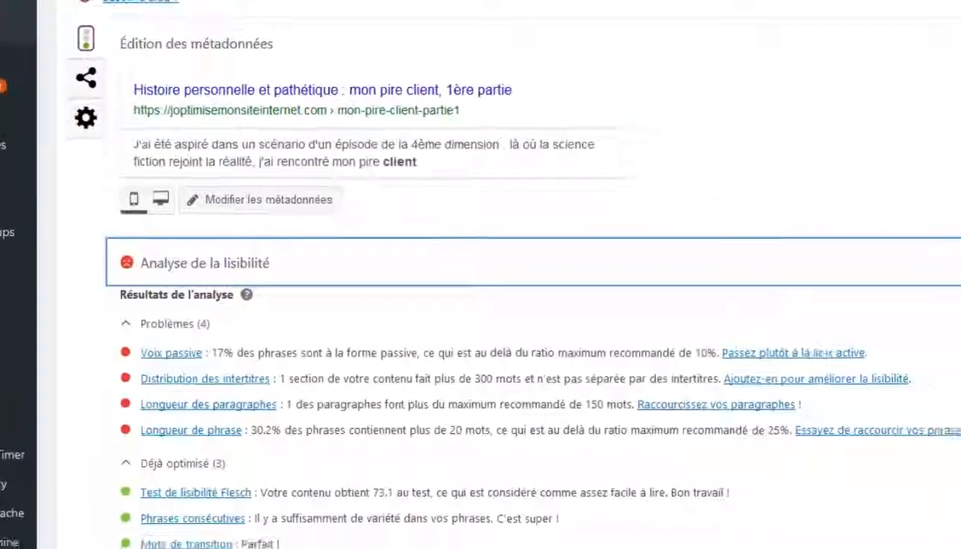
{"action": "scroll", "coordinate": [929, 257], "scroll_direction": "down", "scroll_amount": 1}
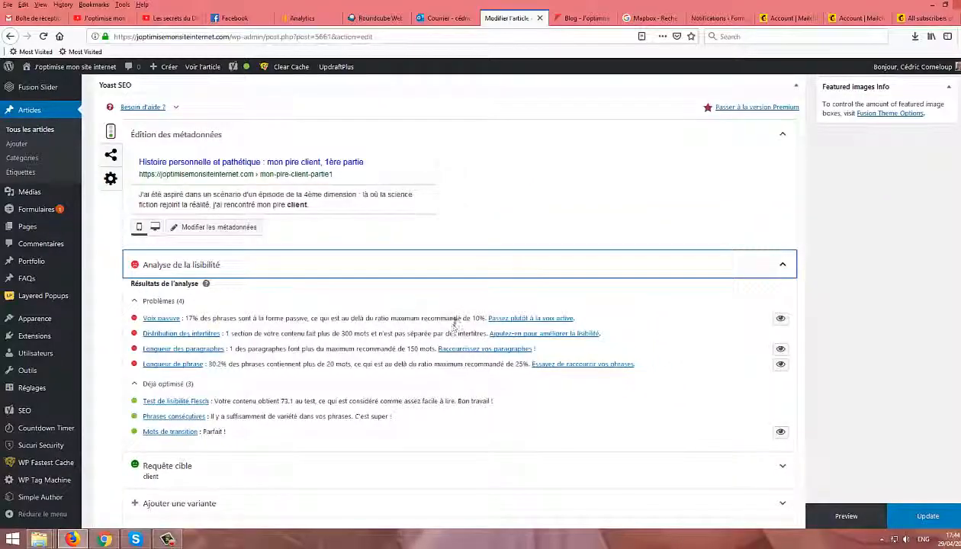
Open the passive voice advice link in a new tab, skim the Yoast explanation, and return to the article.
{"action": "right_click", "coordinate": [501, 321]}
{"action": "left_click", "coordinate": [597, 269]}
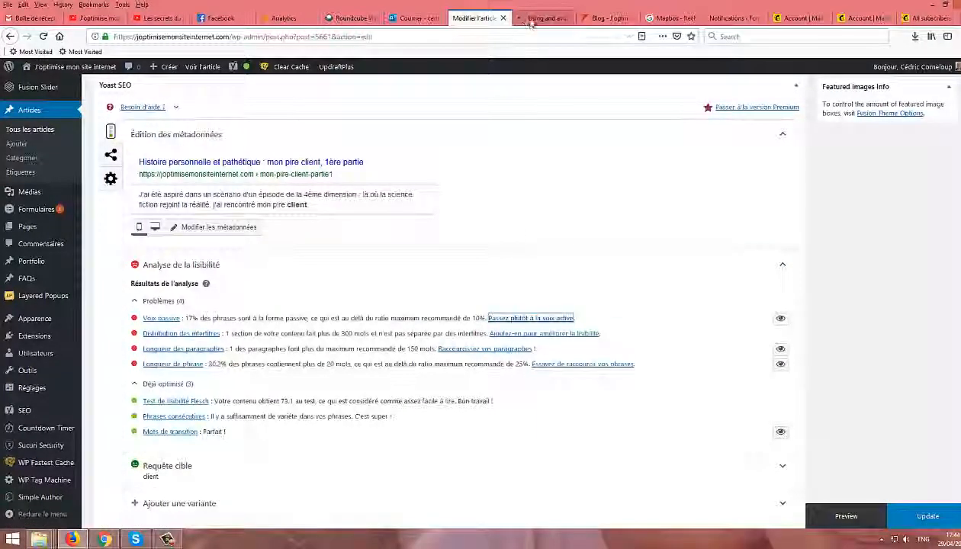
{"action": "left_click", "coordinate": [532, 20]}
{"action": "scroll", "coordinate": [688, 378], "scroll_direction": "down", "scroll_amount": 3}
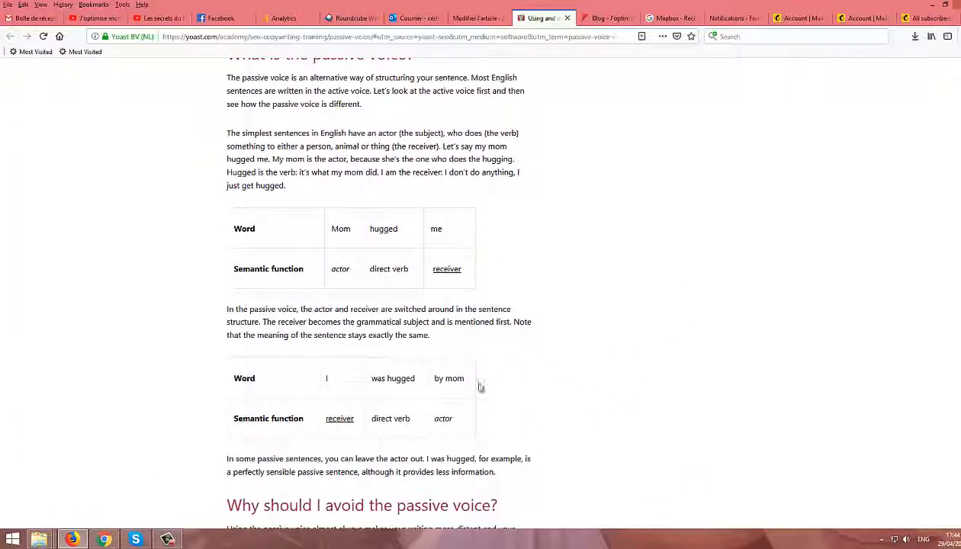
{"action": "scroll", "coordinate": [526, 385], "scroll_direction": "up", "scroll_amount": 3}
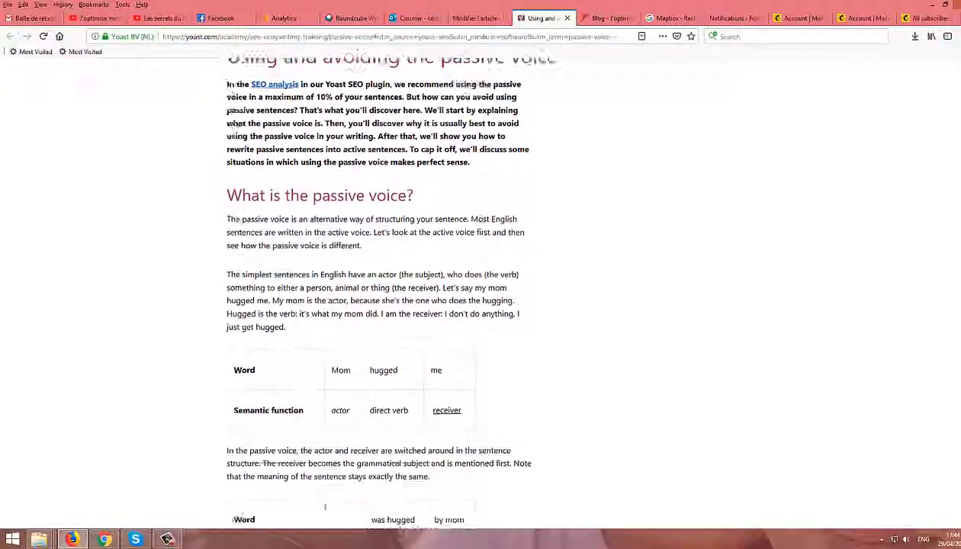
{"action": "left_click", "coordinate": [472, 20]}
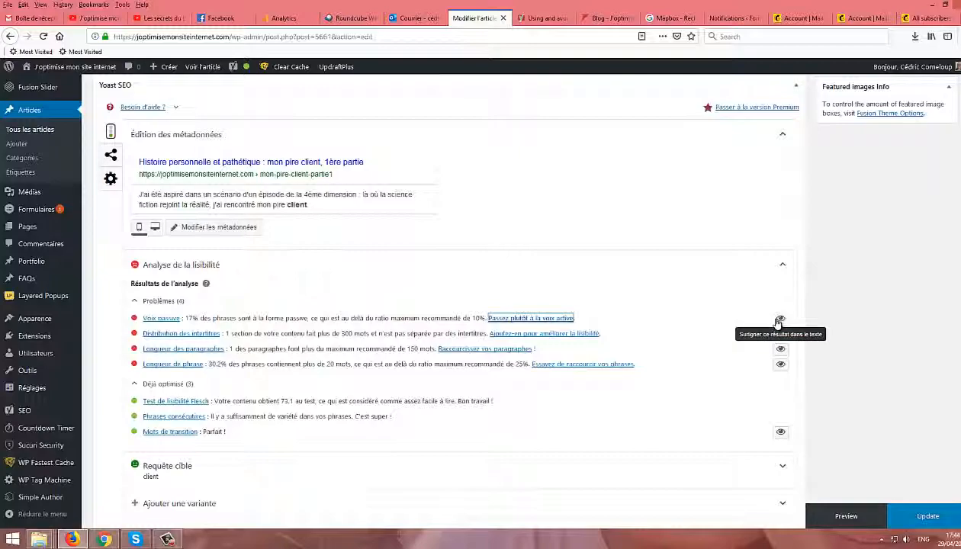
Highlight the passive voice sentences and rewrite "le premier acompte m'a été payé" as "j'ai reçu le premier acompte".
{"action": "left_click", "coordinate": [779, 321]}
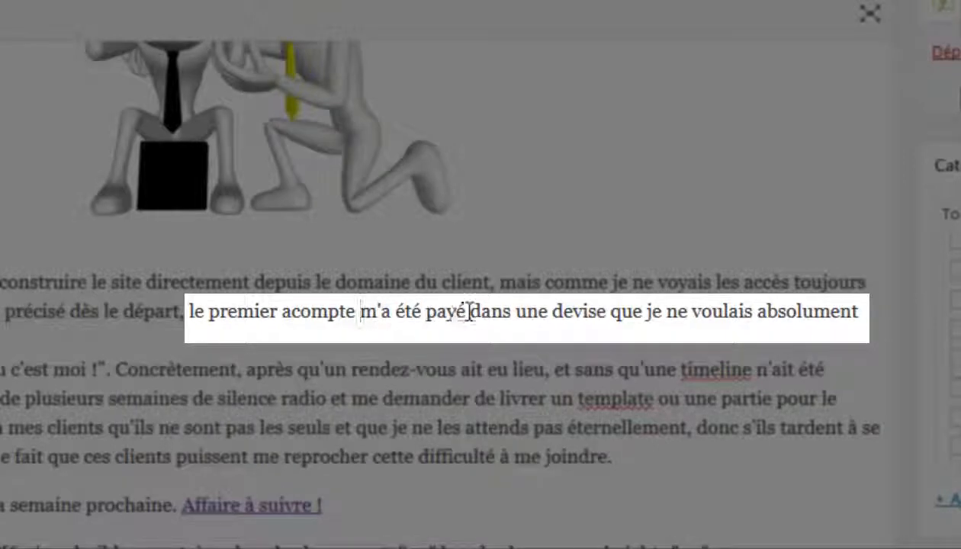
{"action": "left_click_drag", "start_coordinate": [466, 311], "coordinate": [359, 308]}
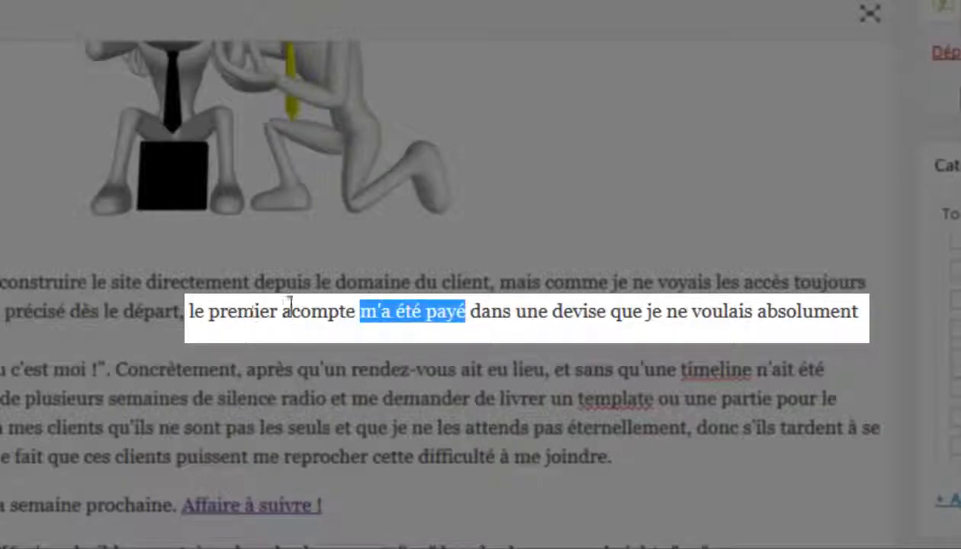
{"action": "key", "text": "BackSpace"}
{"action": "key", "text": "BackSpace"}
{"action": "key", "text": "ctrl+Left"}
{"action": "key", "text": "ctrl+Left"}
{"action": "key", "text": "ctrl+Left"}
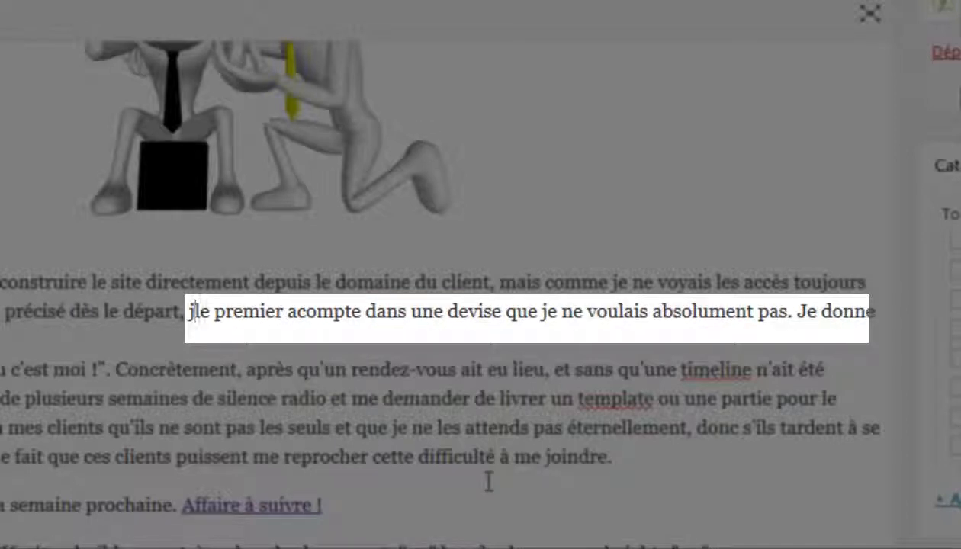
{"action": "type", "text": "j'ai reçu"}
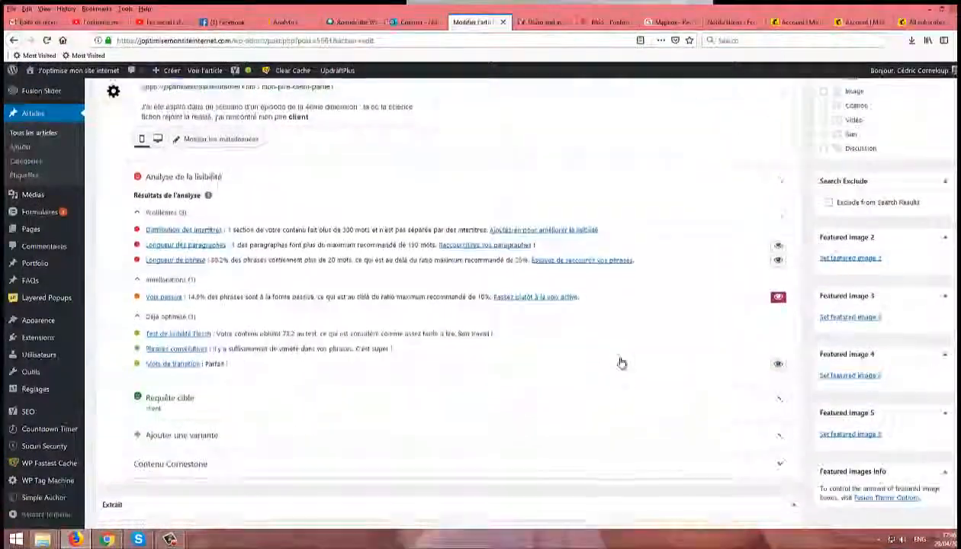
Highlight the overly long sentences and split one after "le domaine du client", starting the new sentence with "Mais comme".
{"action": "scroll", "coordinate": [619, 363], "scroll_direction": "down", "scroll_amount": 1}
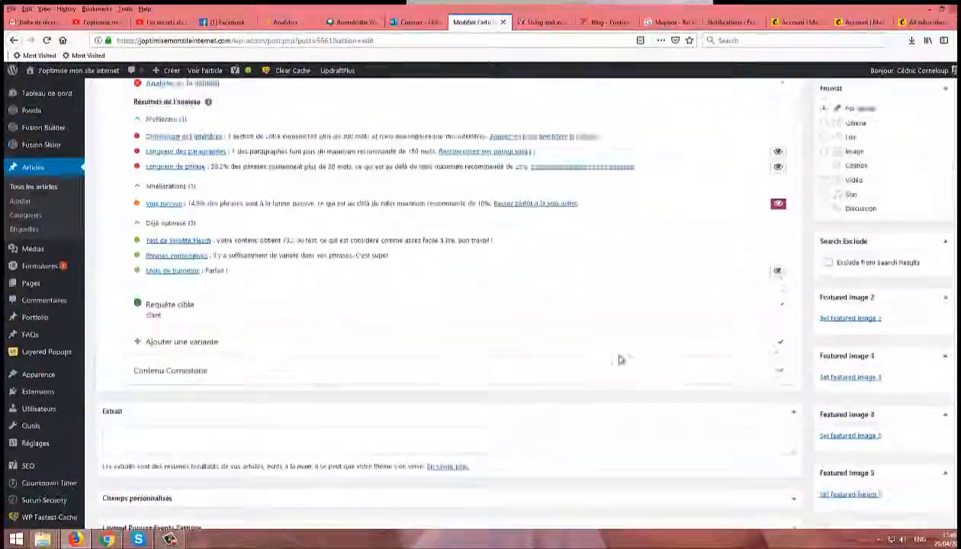
{"action": "scroll", "coordinate": [619, 358], "scroll_direction": "up", "scroll_amount": 2}
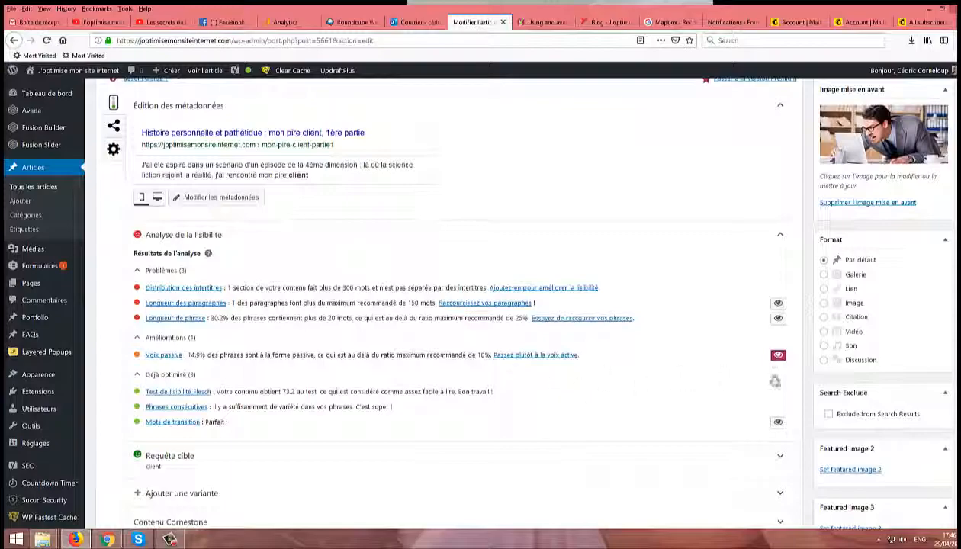
{"action": "left_click", "coordinate": [780, 319]}
{"action": "scroll", "coordinate": [629, 301], "scroll_direction": "up", "scroll_amount": 10}
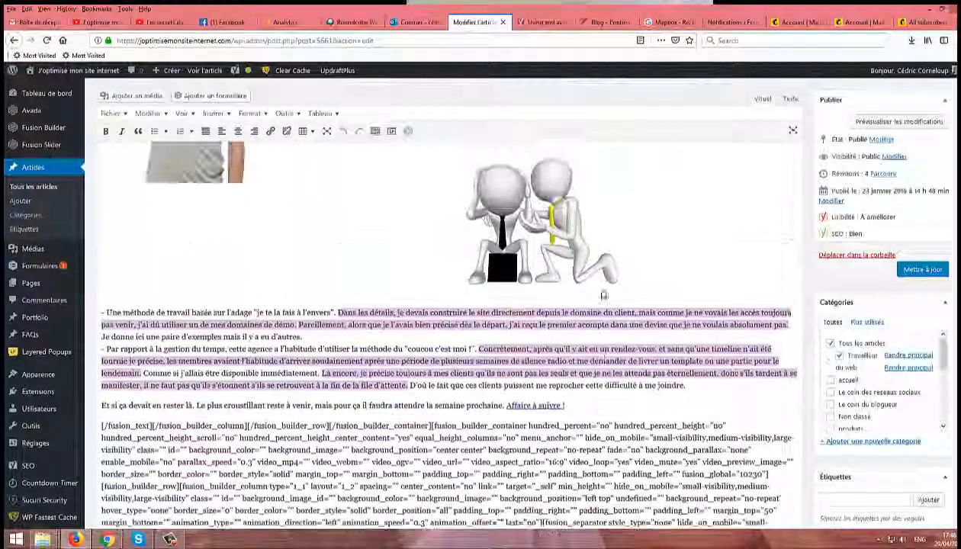
{"action": "double_click", "coordinate": [512, 312]}
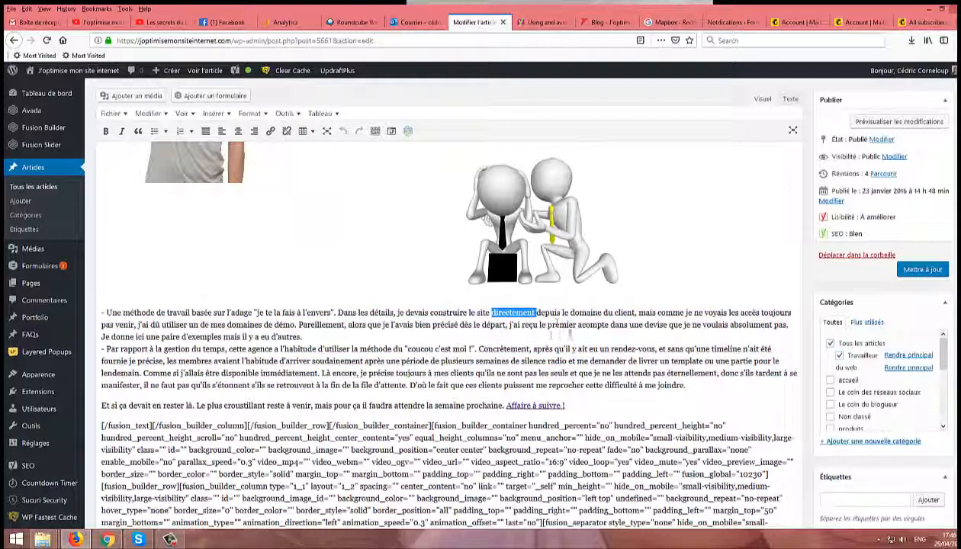
{"action": "left_click", "coordinate": [636, 314]}
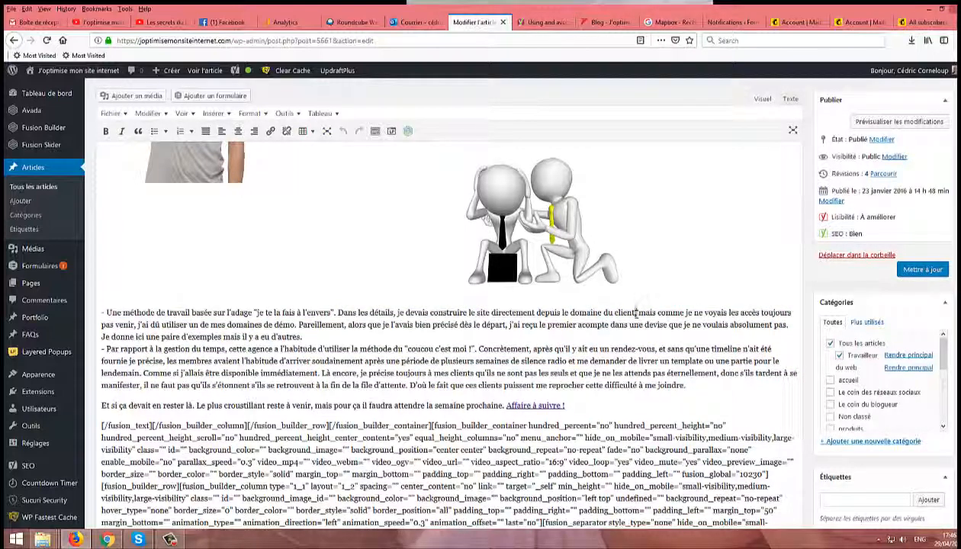
{"action": "key", "text": "Delete"}
{"action": "key", "text": "Delete"}
{"action": "key", "text": "Delete"}
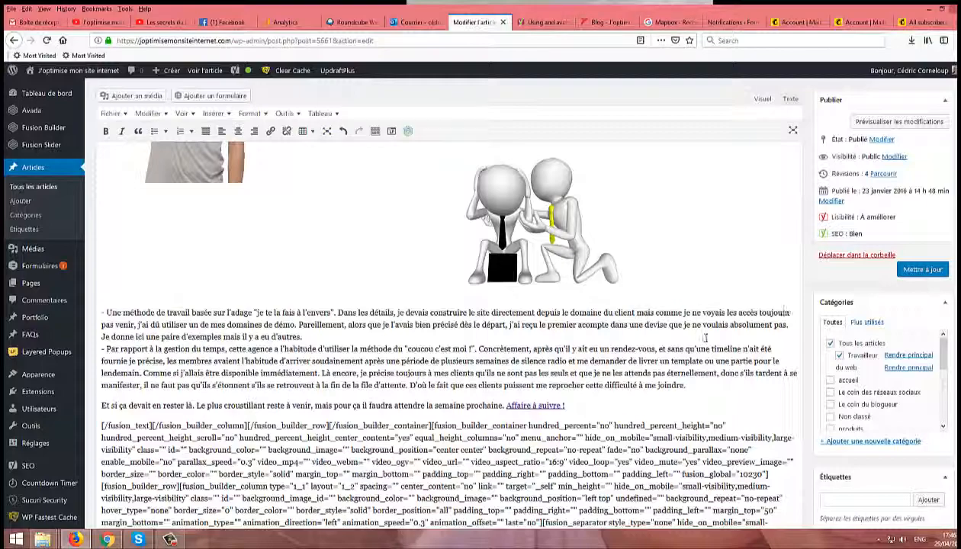
{"action": "type", "text": "."}
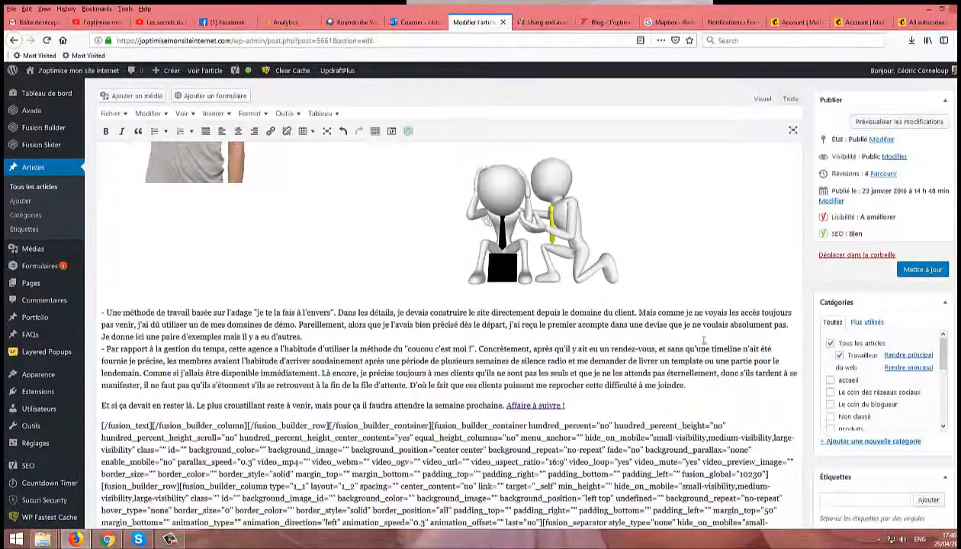
Split the long sentence after "ils ne sont pas les seuls", replacing "et que" with a new sentence beginning "De plus,".
{"action": "scroll", "coordinate": [706, 338], "scroll_direction": "down", "scroll_amount": 10}
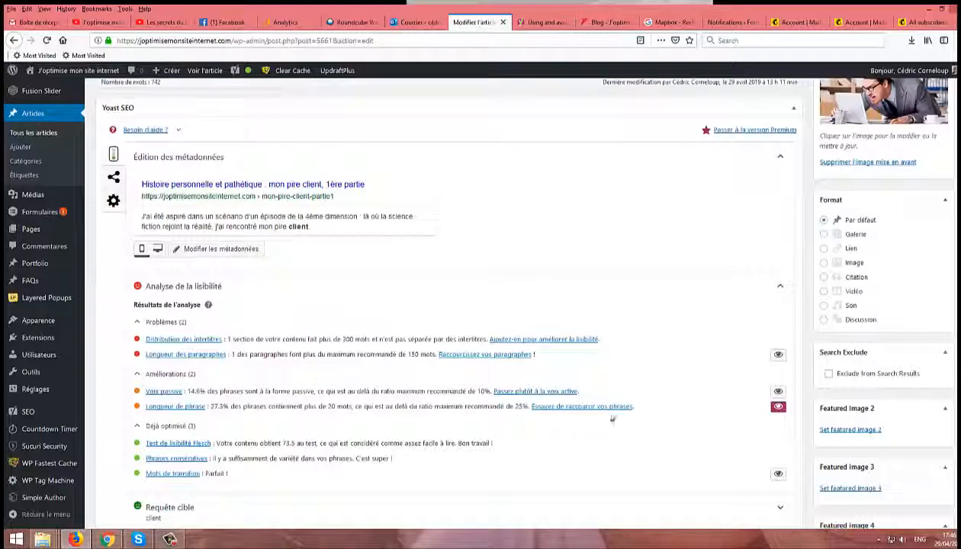
{"action": "left_click", "coordinate": [778, 410]}
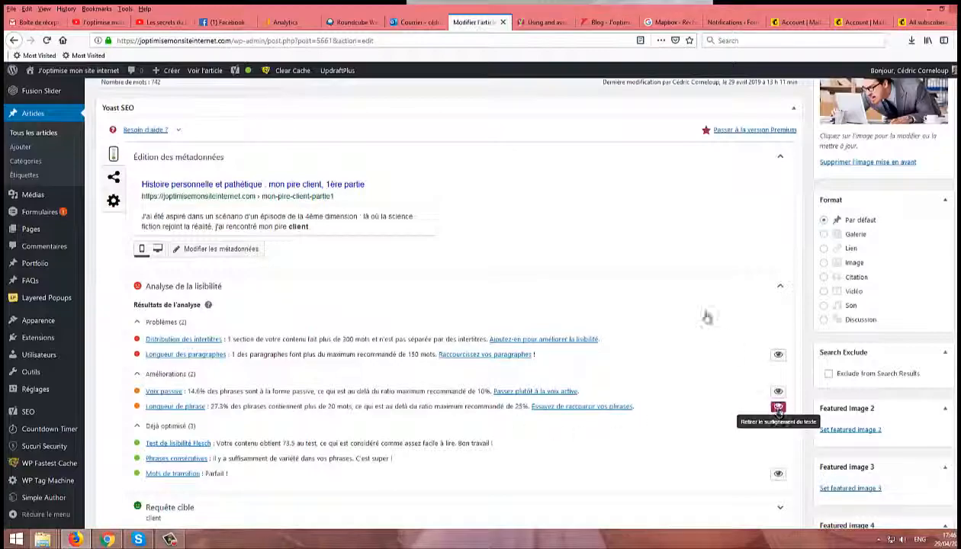
{"action": "scroll", "coordinate": [695, 313], "scroll_direction": "up", "scroll_amount": 10}
{"action": "left_click", "coordinate": [574, 373]}
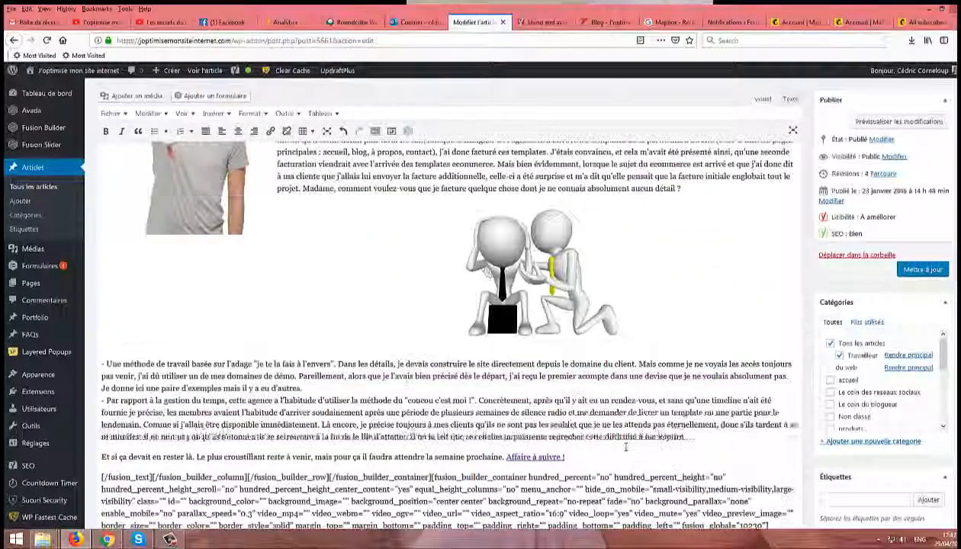
{"action": "key", "text": "BackSpace"}
{"action": "key", "text": "BackSpace"}
{"action": "type", "text": "."}
{"action": "key", "text": "Delete"}
{"action": "key", "text": "Delete"}
{"action": "key", "text": "Delete"}
{"action": "key", "text": "Delete"}
{"action": "key", "text": "Delete"}
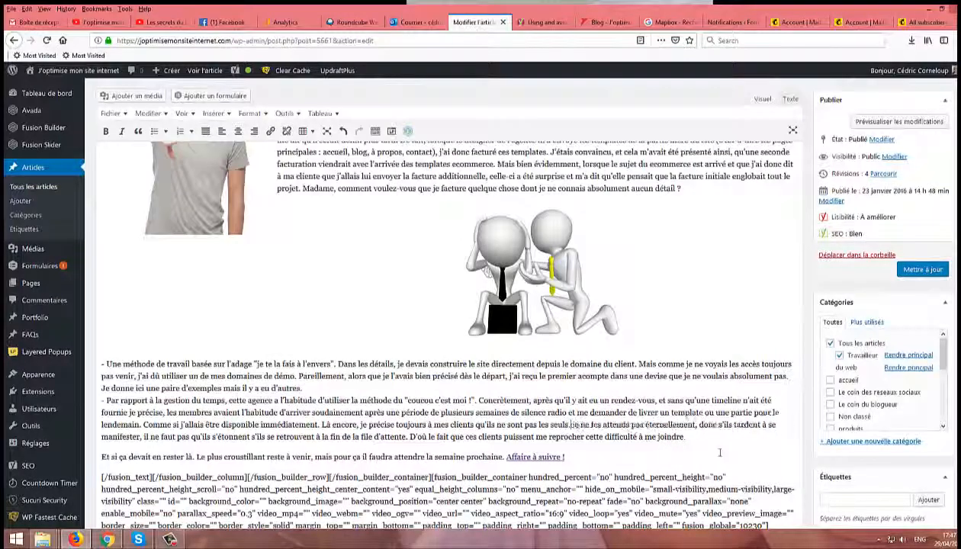
{"action": "type", "text": "De plus"}
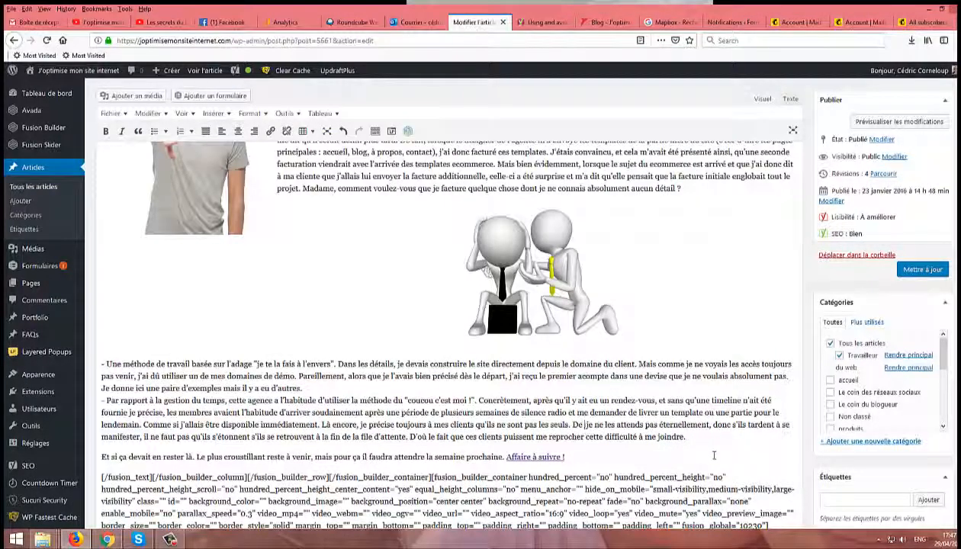
{"action": "key", "text": "BackSpace"}
{"action": "type", "text": ","}
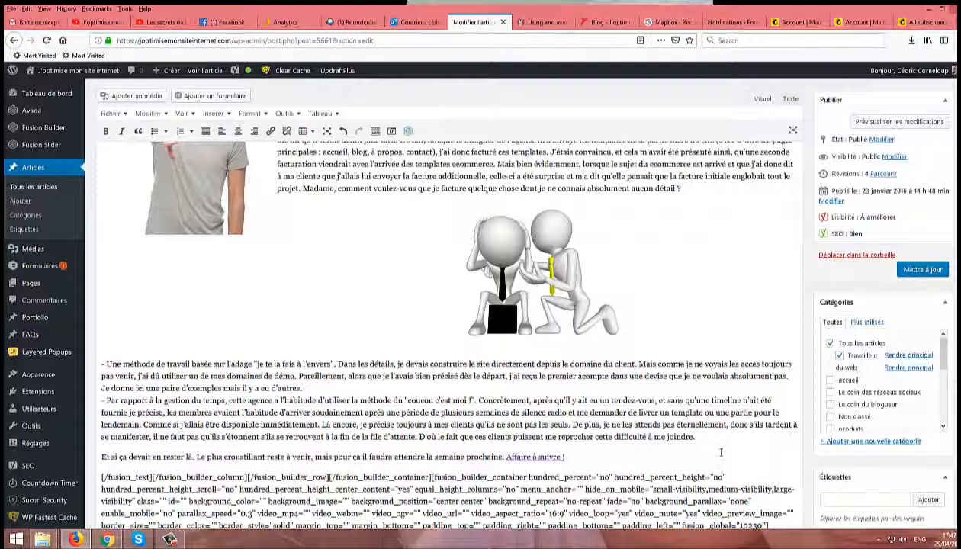
End the sentence after "éternellement", start a new one with "Donc s'ils tardent", and return to the readability analysis.
{"action": "left_click", "coordinate": [738, 427]}
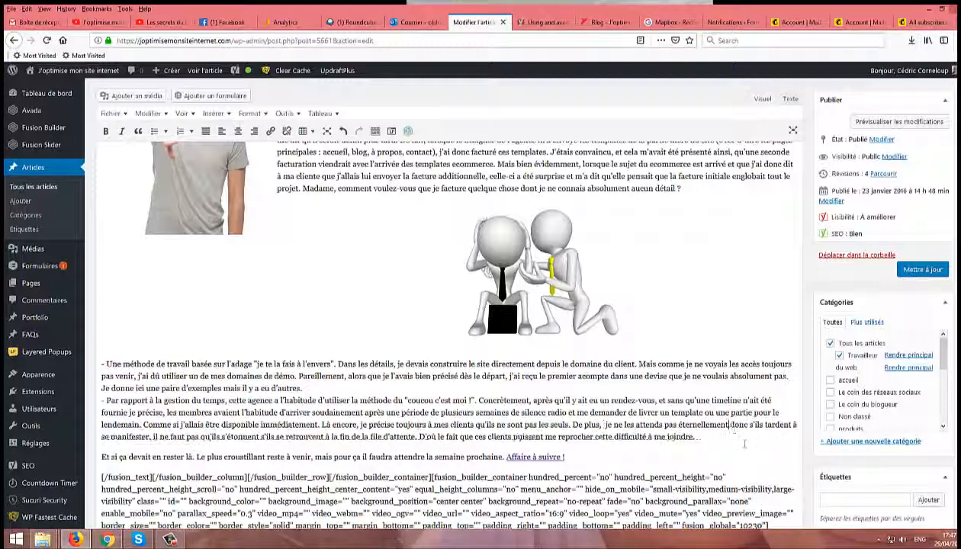
{"action": "key", "text": "BackSpace"}
{"action": "key", "text": "BackSpace"}
{"action": "key", "text": "BackSpace"}
{"action": "type", "text": ". D"}
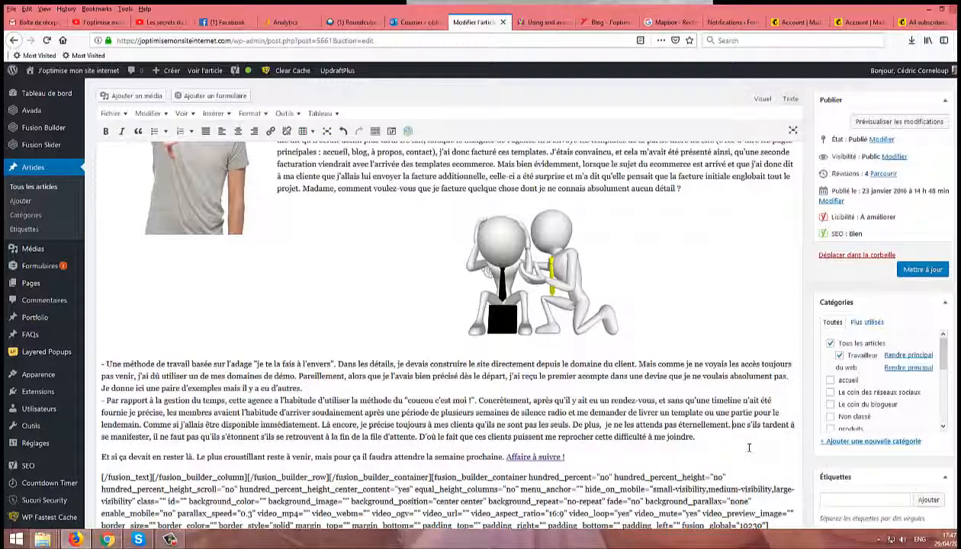
{"action": "scroll", "coordinate": [690, 431], "scroll_direction": "down", "scroll_amount": 15}
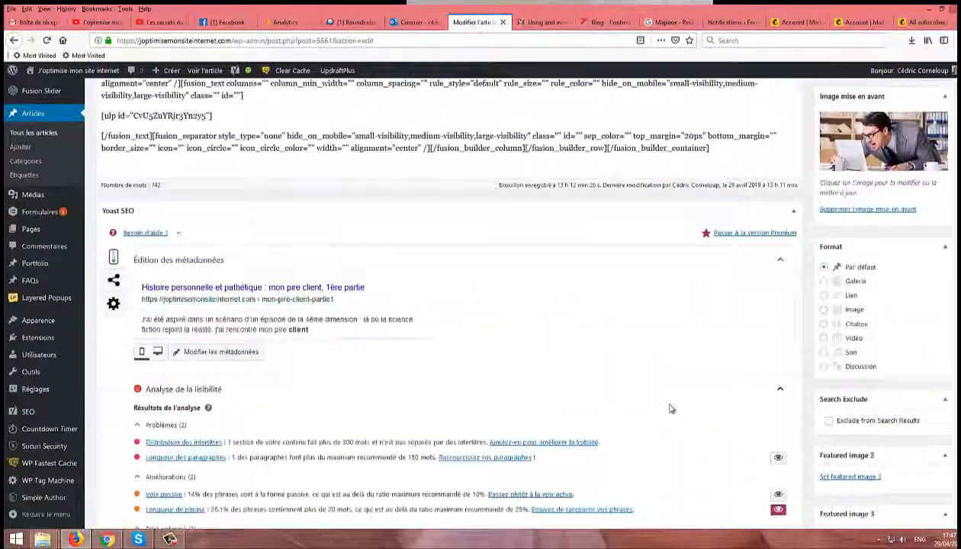
Correct "qu'ils s'étonnent" to "qu'ils ne s'étonnent pas" in the time-management paragraph.
{"action": "scroll", "coordinate": [691, 432], "scroll_direction": "up", "scroll_amount": 1}
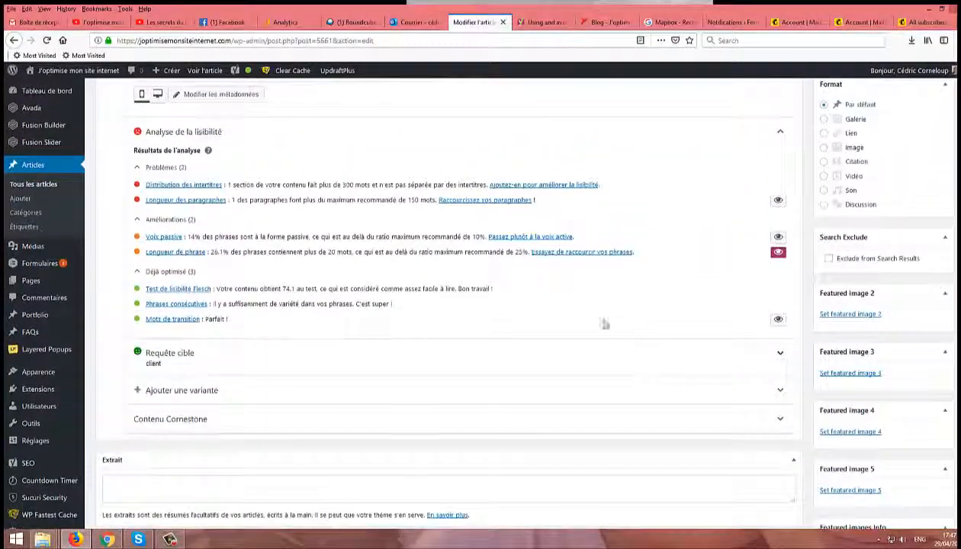
{"action": "scroll", "coordinate": [605, 322], "scroll_direction": "up", "scroll_amount": 12}
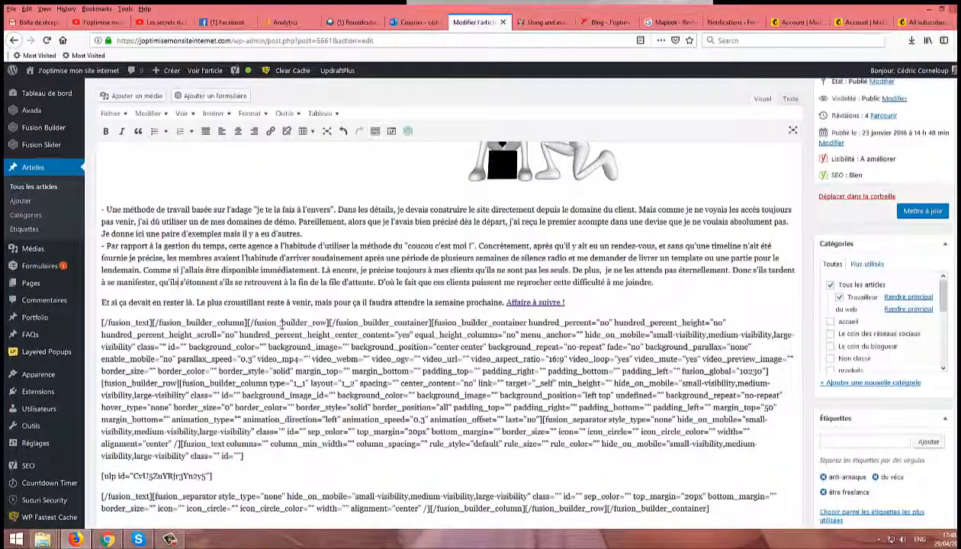
{"action": "type", "text": "ne"}
{"action": "key", "text": "ctrl+Right"}
{"action": "type", "text": "pas "}
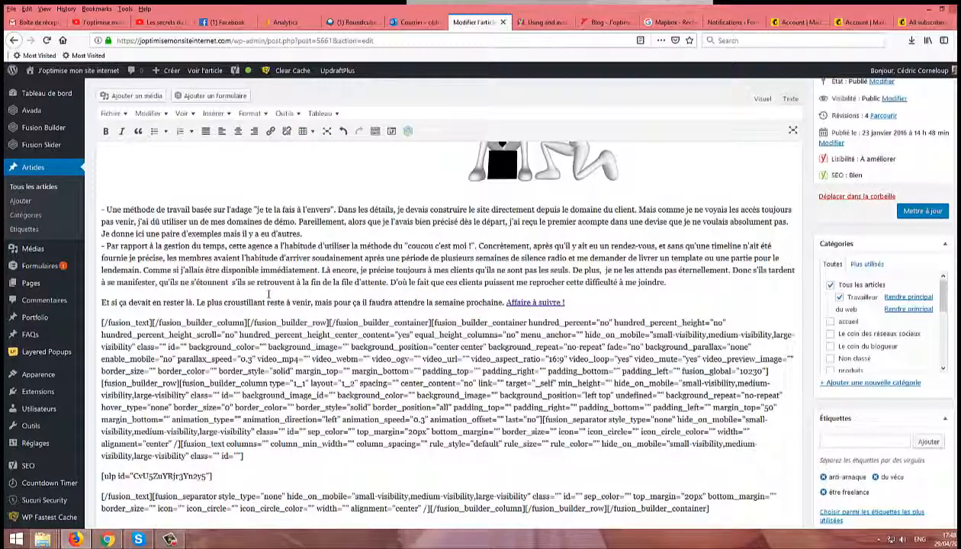
{"action": "type", "text": " pas"}
Recheck the sentence length result in the readability analysis and update the published article.
{"action": "scroll", "coordinate": [325, 296], "scroll_direction": "down", "scroll_amount": 15}
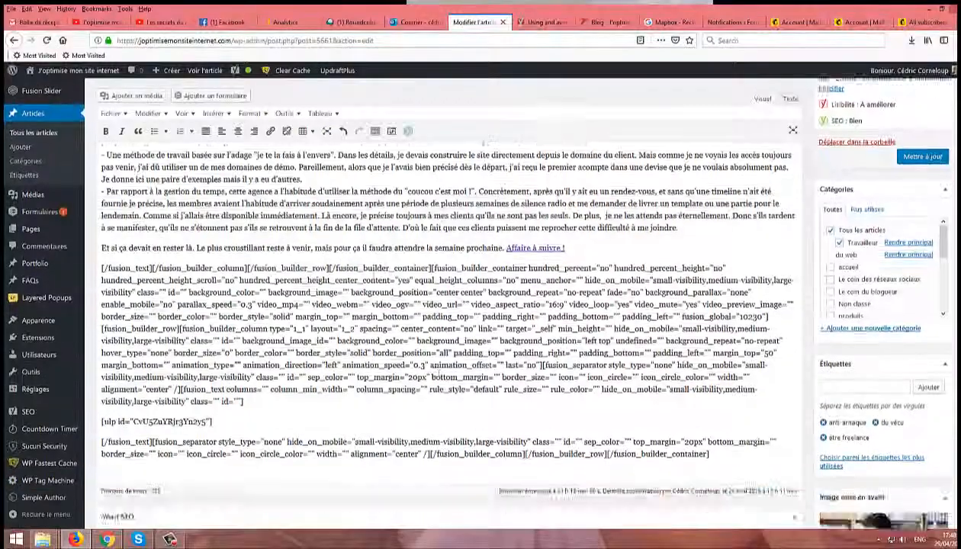
{"action": "scroll", "coordinate": [619, 325], "scroll_direction": "up", "scroll_amount": 1}
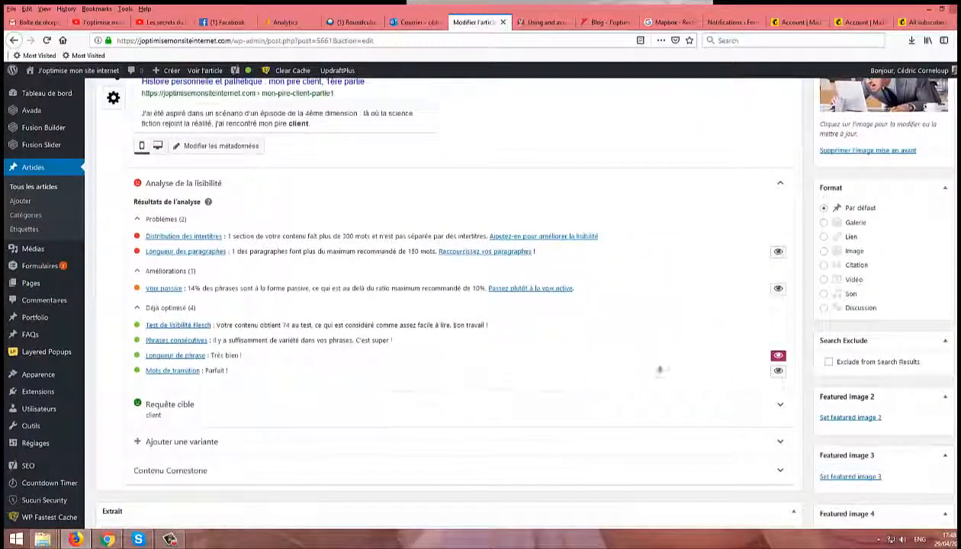
{"action": "scroll", "coordinate": [657, 366], "scroll_direction": "up", "scroll_amount": 4}
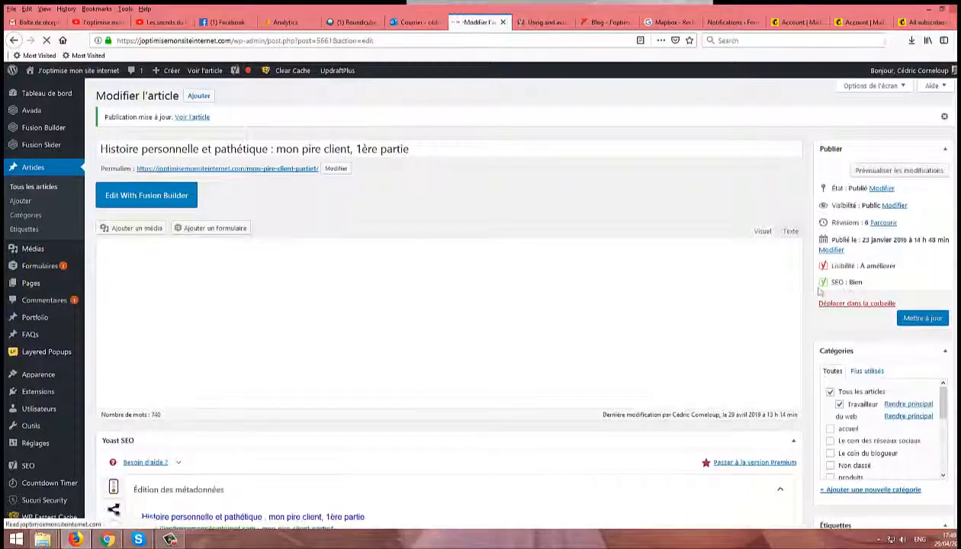
Look through the updated article and expand its readability analysis to examine the remaining problems.
{"action": "scroll", "coordinate": [624, 272], "scroll_direction": "down", "scroll_amount": 10}
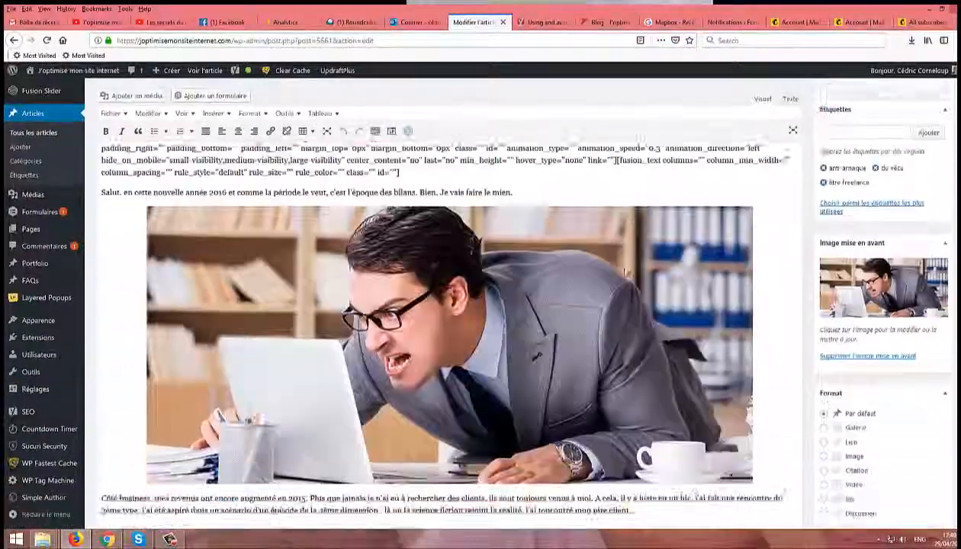
{"action": "scroll", "coordinate": [624, 272], "scroll_direction": "down", "scroll_amount": 15}
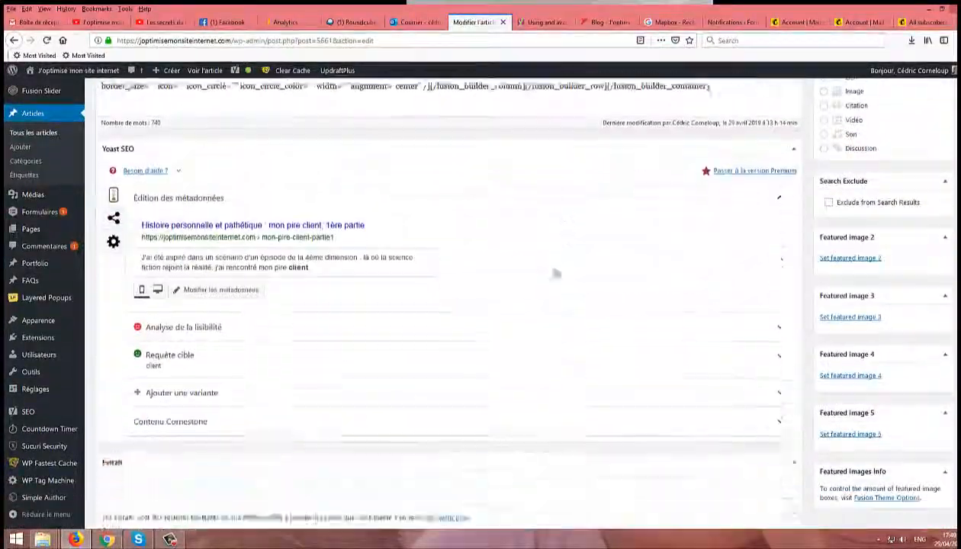
{"action": "scroll", "coordinate": [556, 274], "scroll_direction": "up", "scroll_amount": 5}
{"action": "scroll", "coordinate": [543, 264], "scroll_direction": "down", "scroll_amount": 3}
{"action": "scroll", "coordinate": [359, 313], "scroll_direction": "up", "scroll_amount": 3}
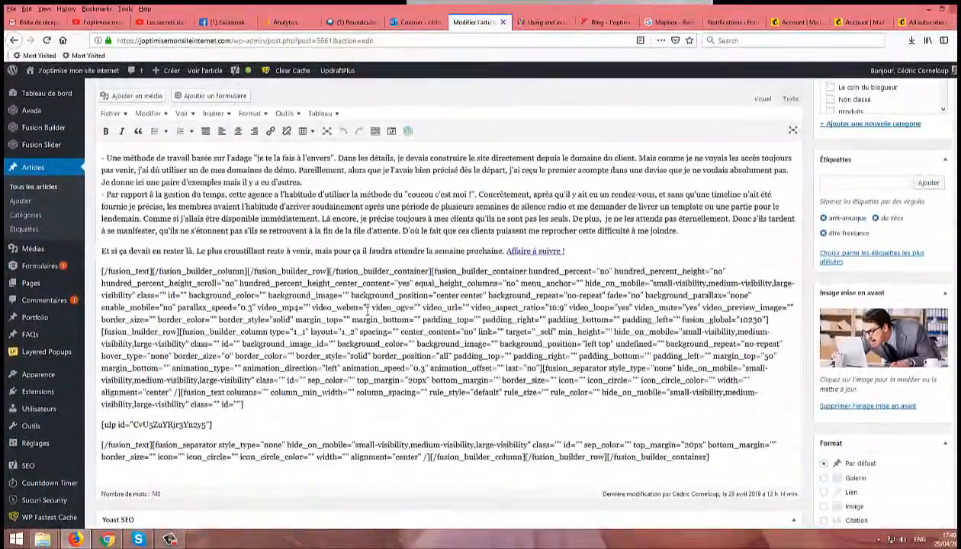
{"action": "scroll", "coordinate": [374, 305], "scroll_direction": "up", "scroll_amount": 3}
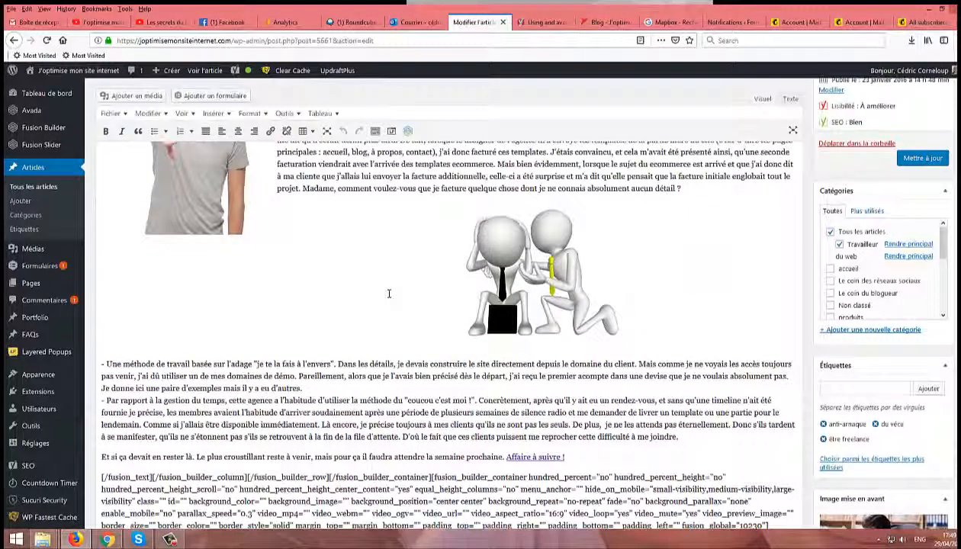
{"action": "scroll", "coordinate": [427, 297], "scroll_direction": "down", "scroll_amount": 20}
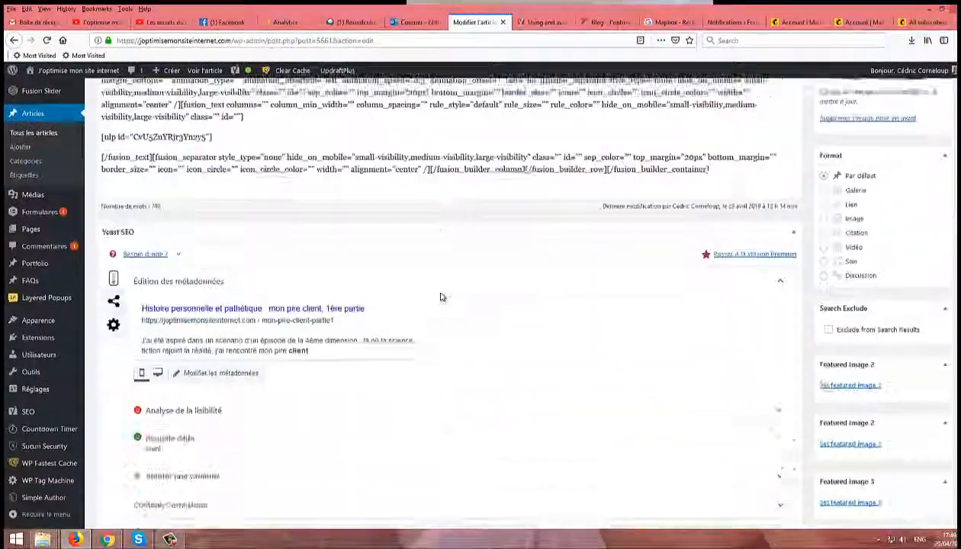
{"action": "scroll", "coordinate": [488, 366], "scroll_direction": "down", "scroll_amount": 3}
{"action": "scroll", "coordinate": [332, 313], "scroll_direction": "up", "scroll_amount": 4}
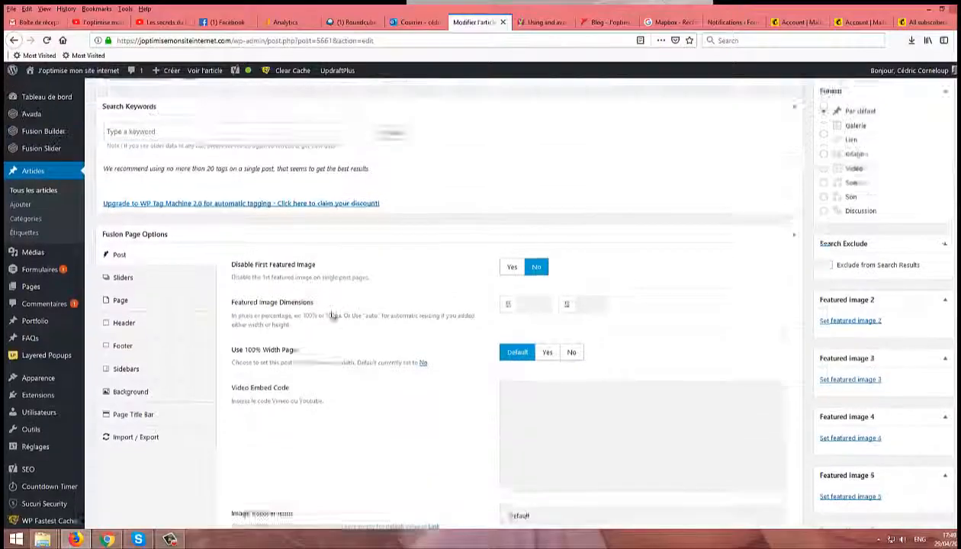
{"action": "scroll", "coordinate": [305, 314], "scroll_direction": "up", "scroll_amount": 6}
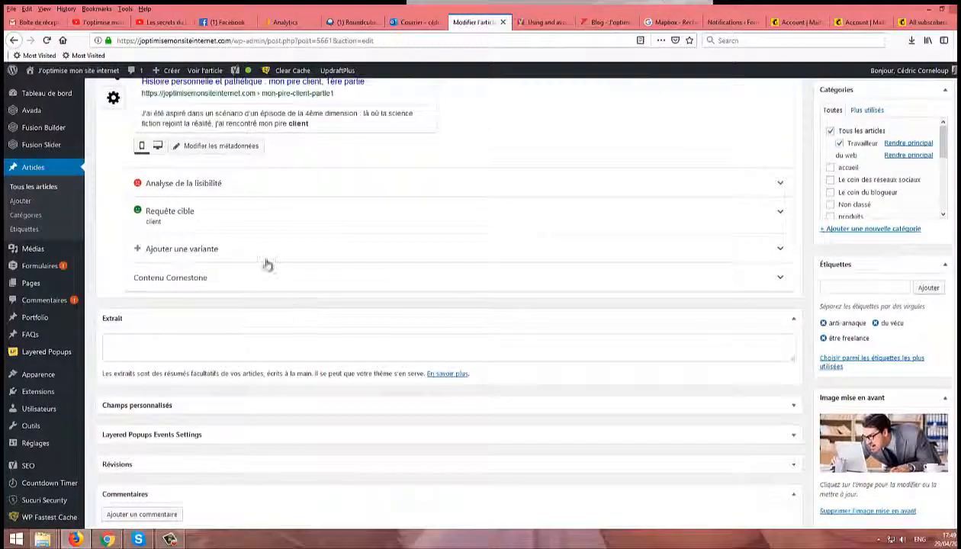
{"action": "left_click", "coordinate": [282, 392]}
{"action": "scroll", "coordinate": [408, 324], "scroll_direction": "down", "scroll_amount": 2}
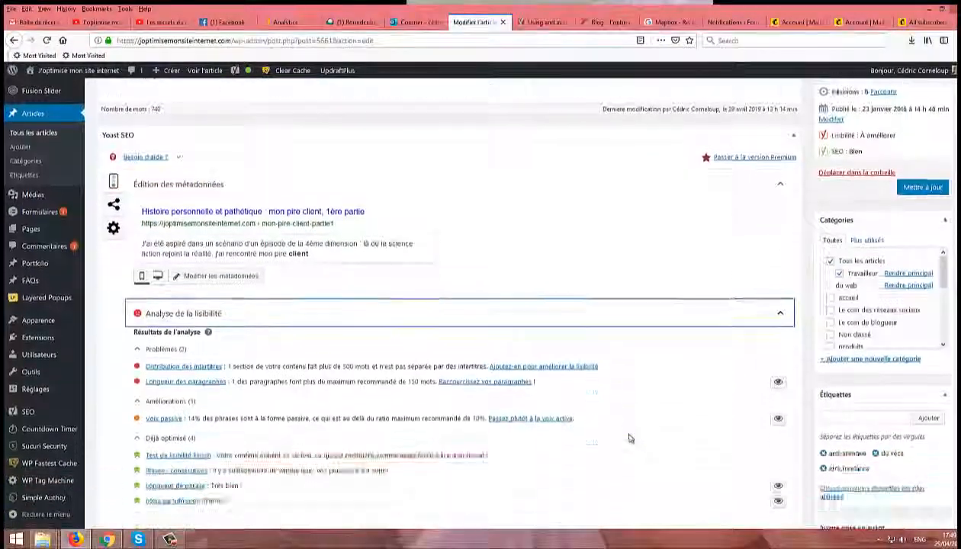
{"action": "scroll", "coordinate": [413, 299], "scroll_direction": "up", "scroll_amount": 5}
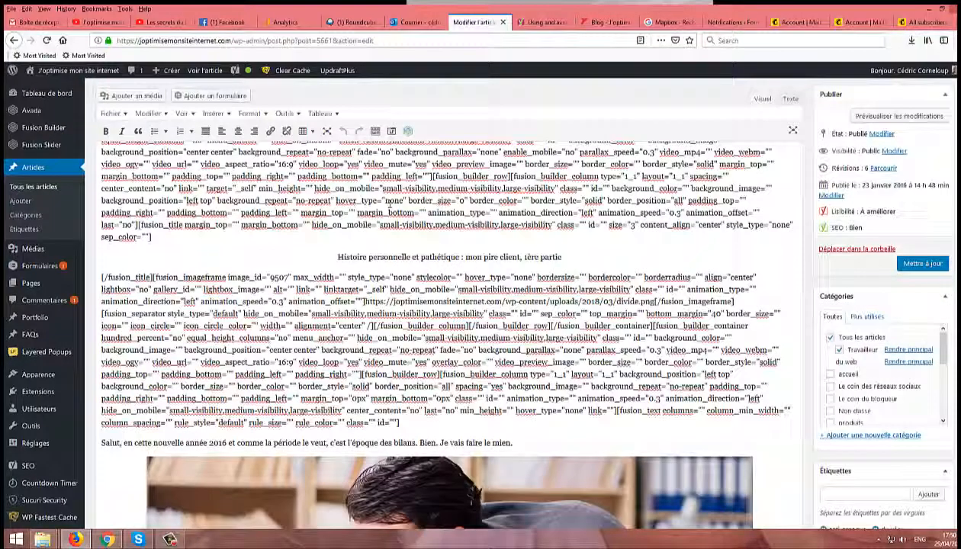